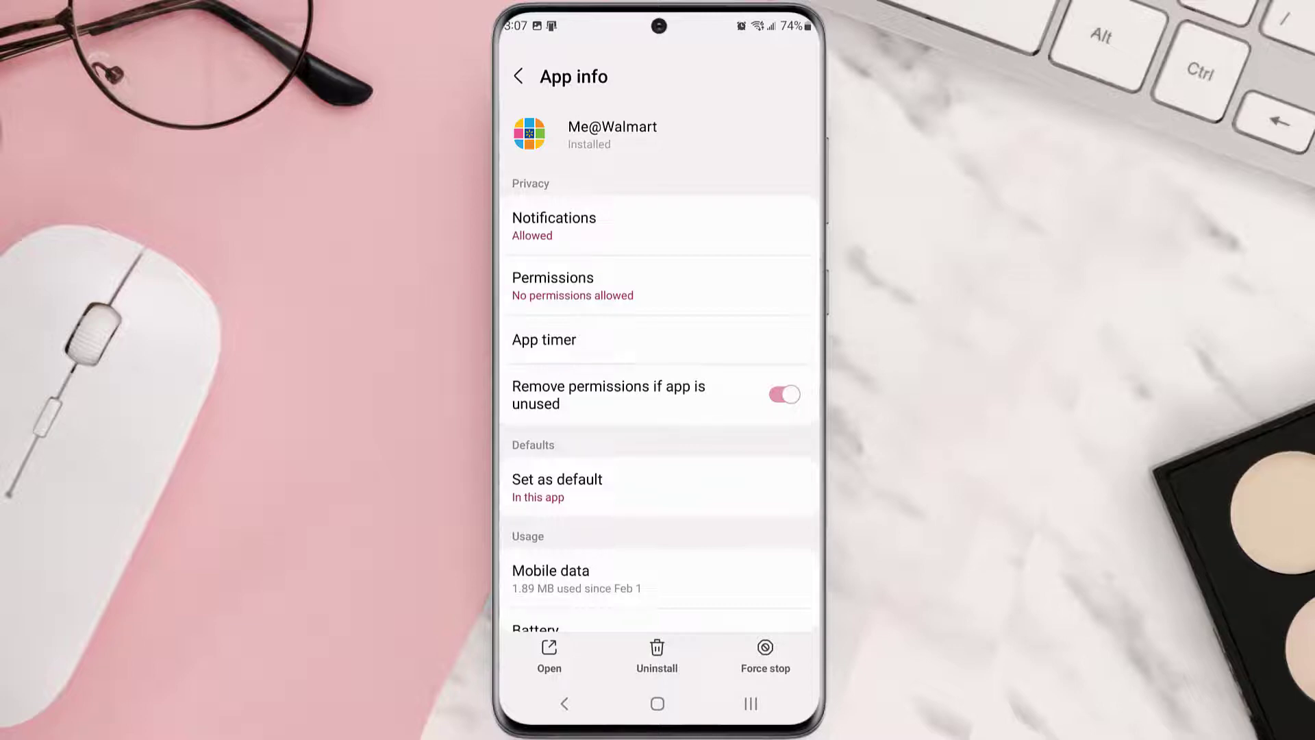
# Choose Uninstall for Me@Walmart in its App info screen.
pyautogui.click(657, 658)
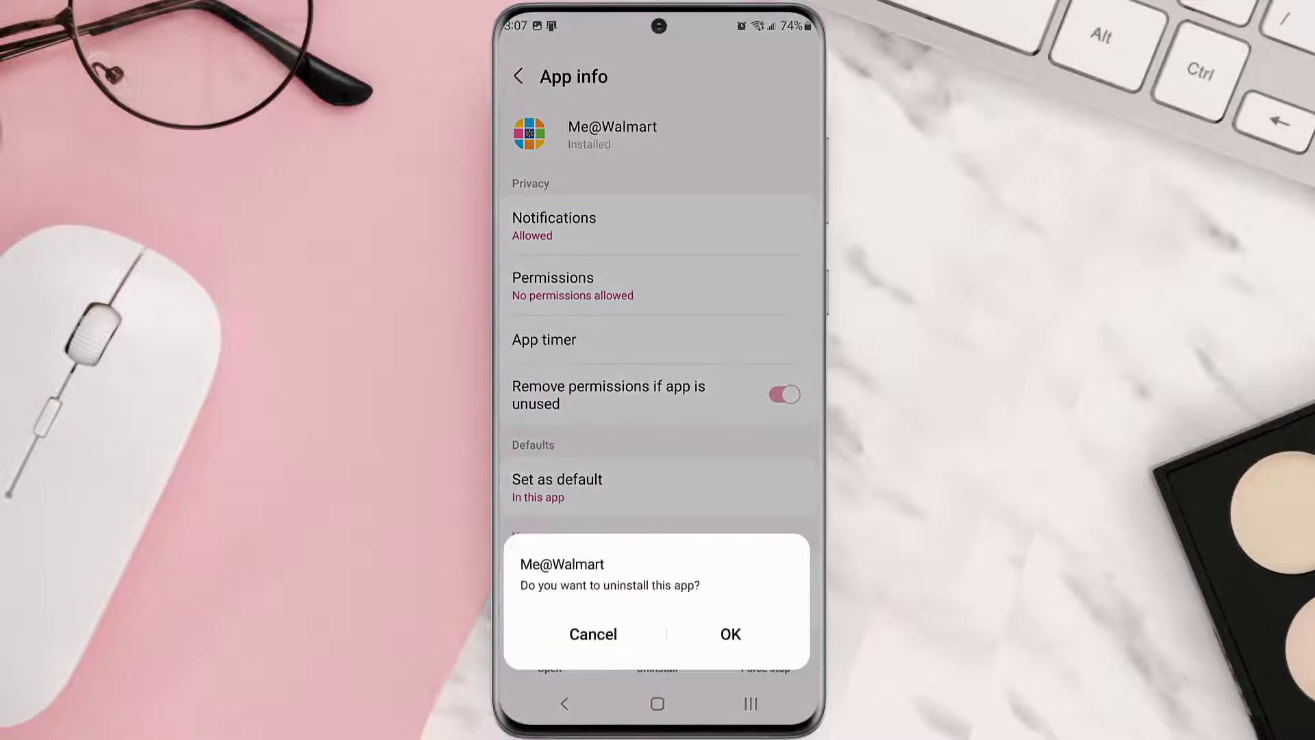
# Confirm the uninstall prompt so Me@Walmart is removed from the Apps list.
pyautogui.click(731, 634)
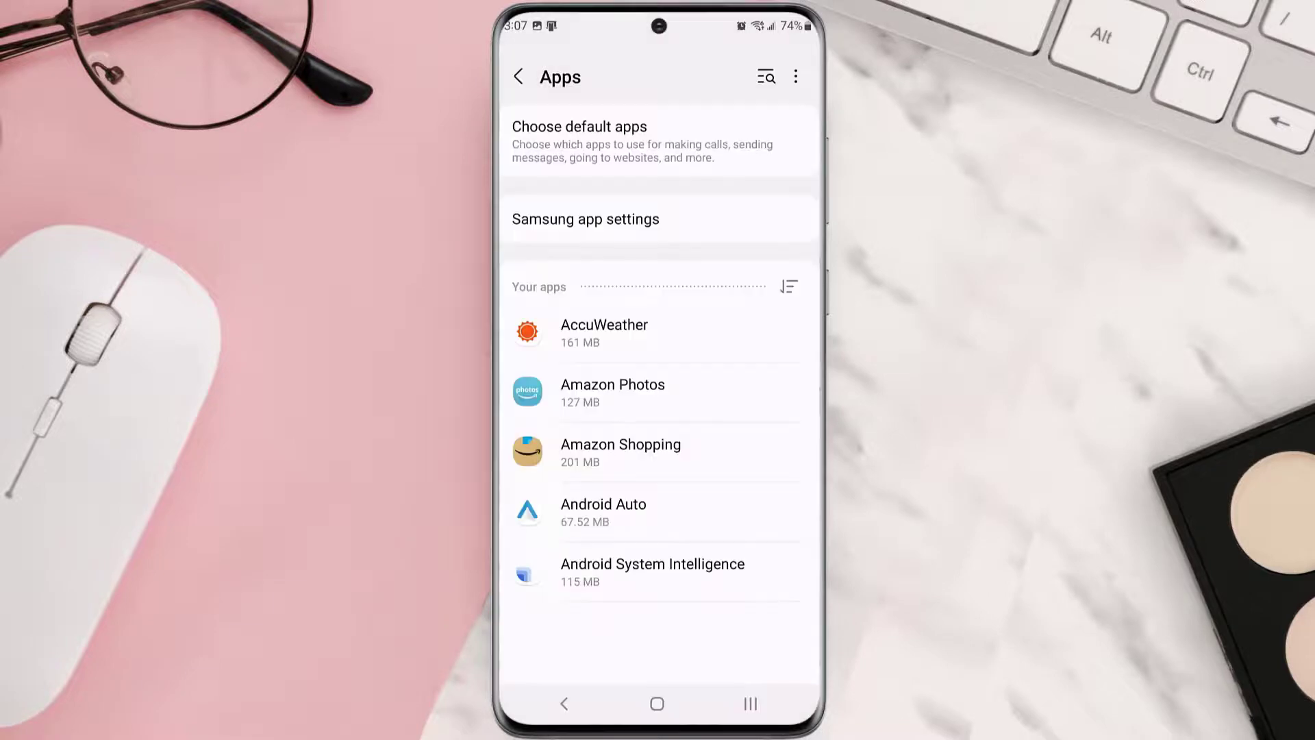